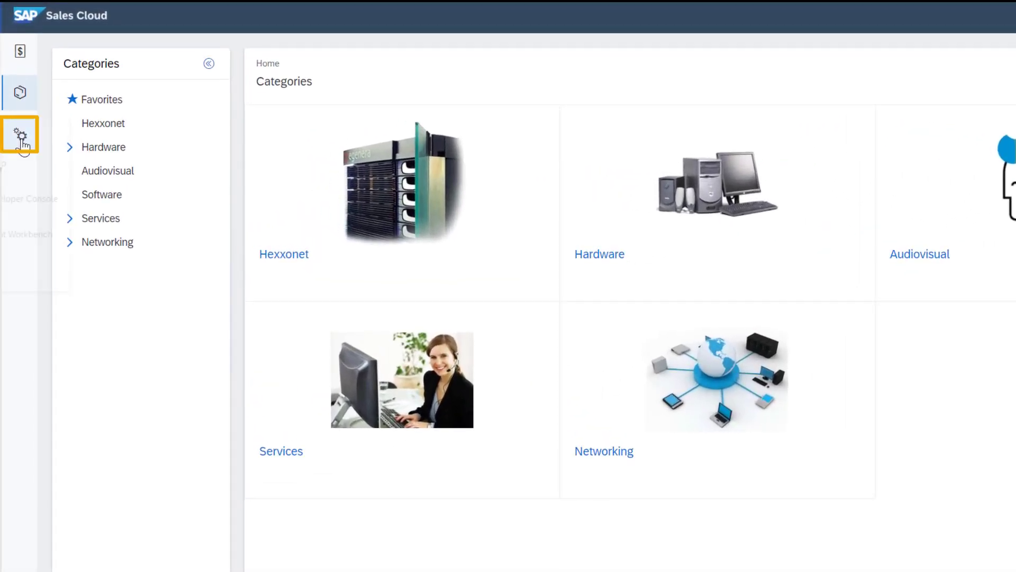
Go to Setup > Users > User Types to list the 10 existing user types.
click(23, 146)
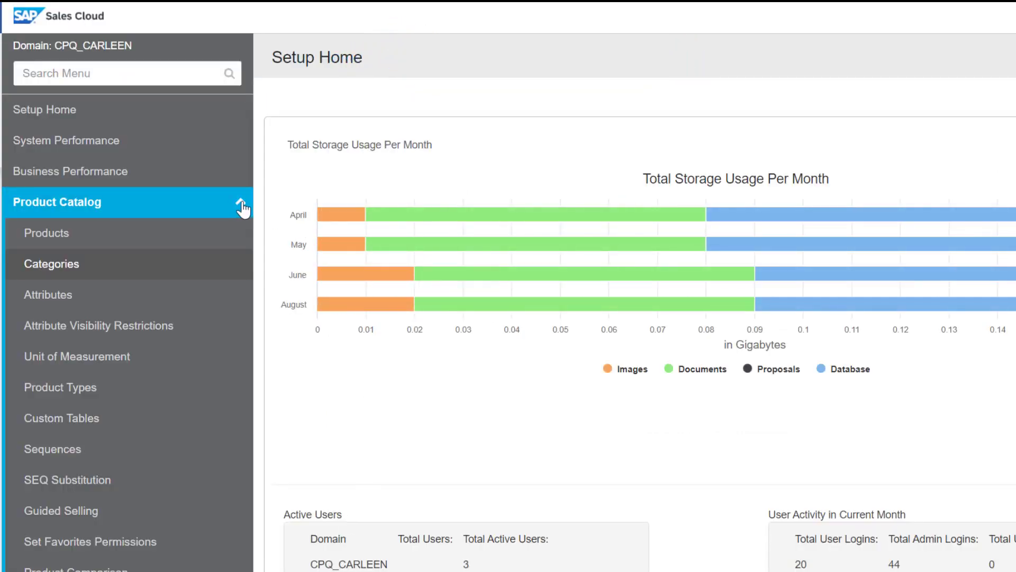
click(241, 205)
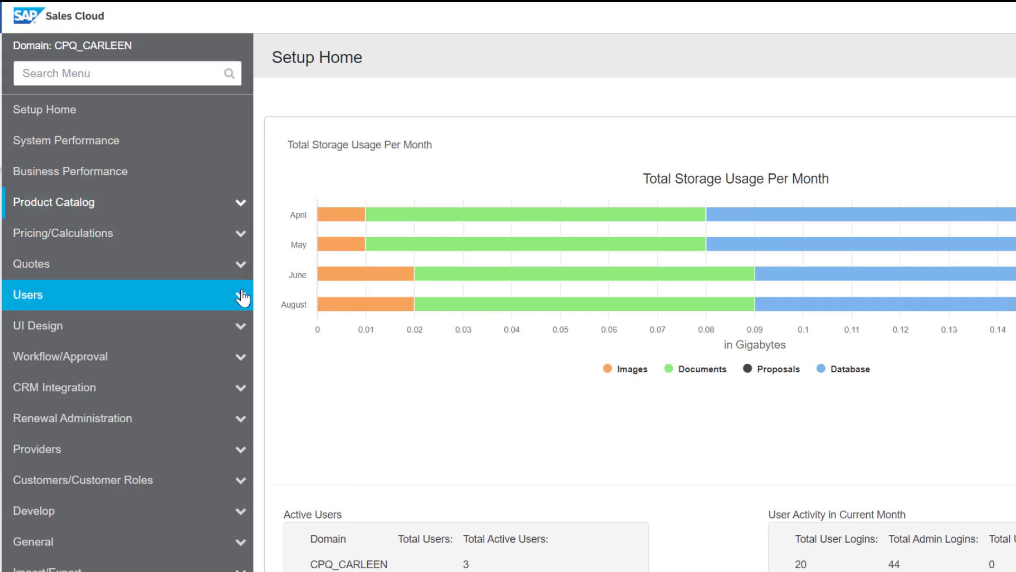
click(242, 296)
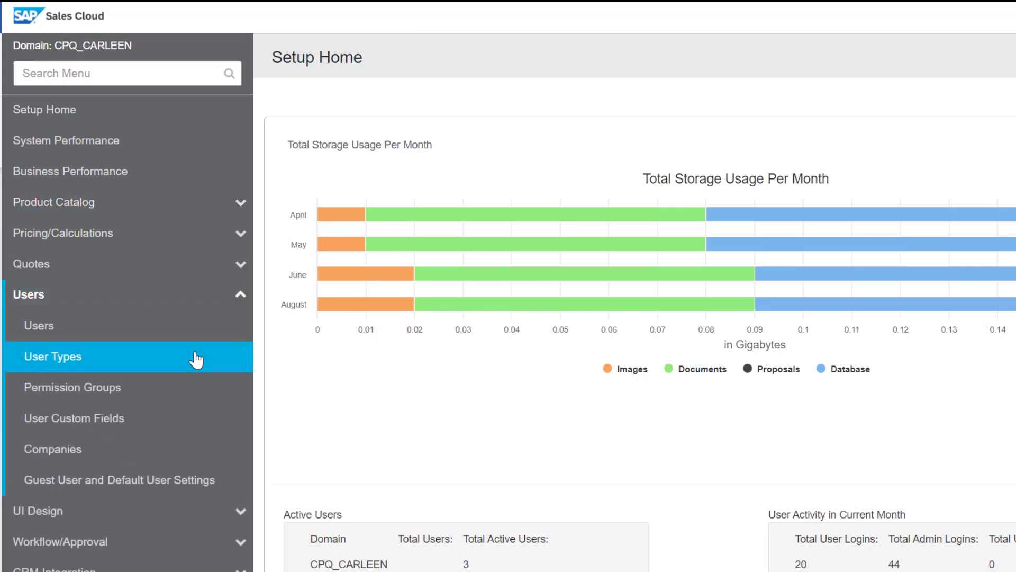
click(196, 358)
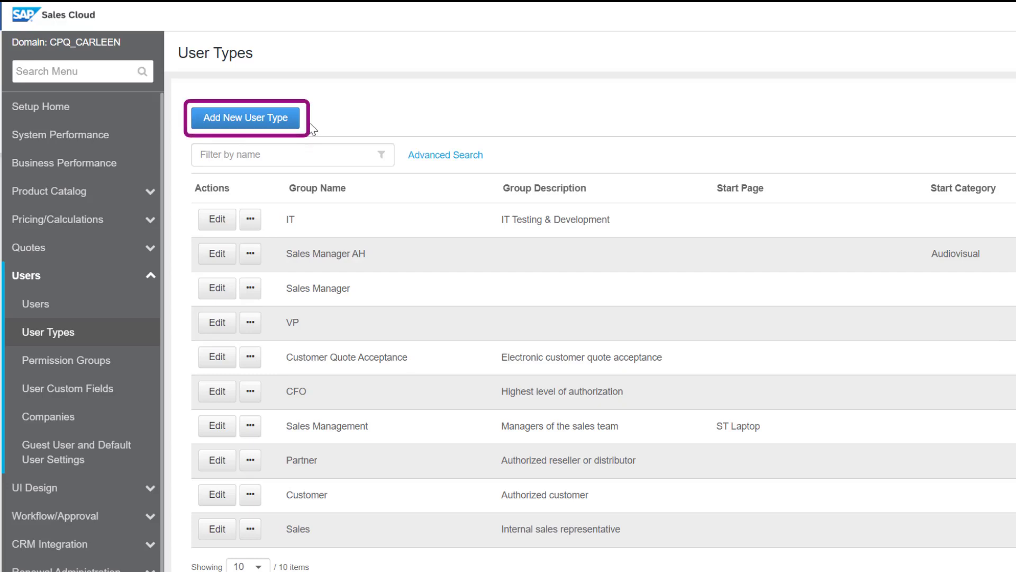
Add a new user type with group name 'Sales Administrator', correcting the typo.
click(281, 122)
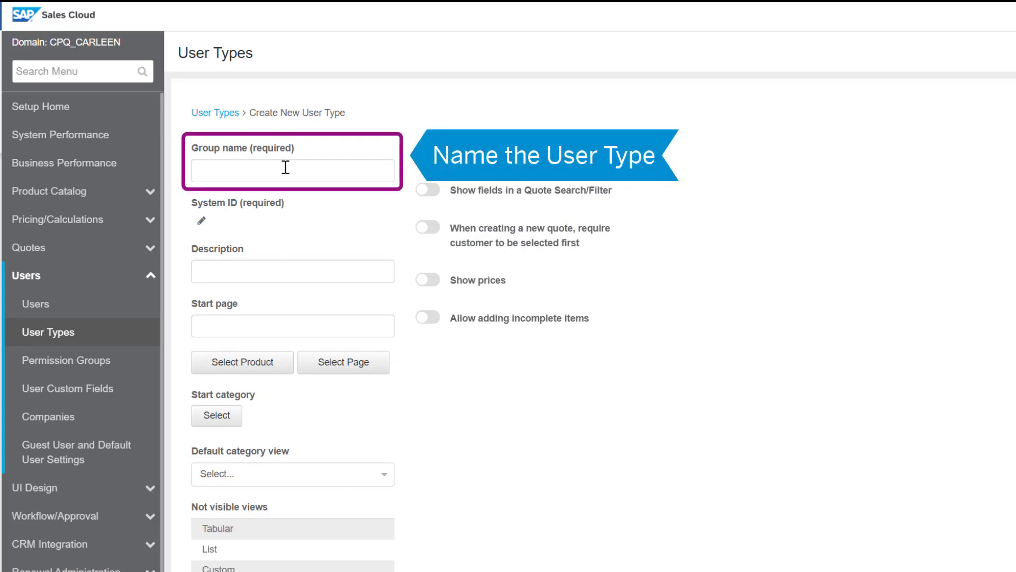
click(285, 168)
text(Sales)
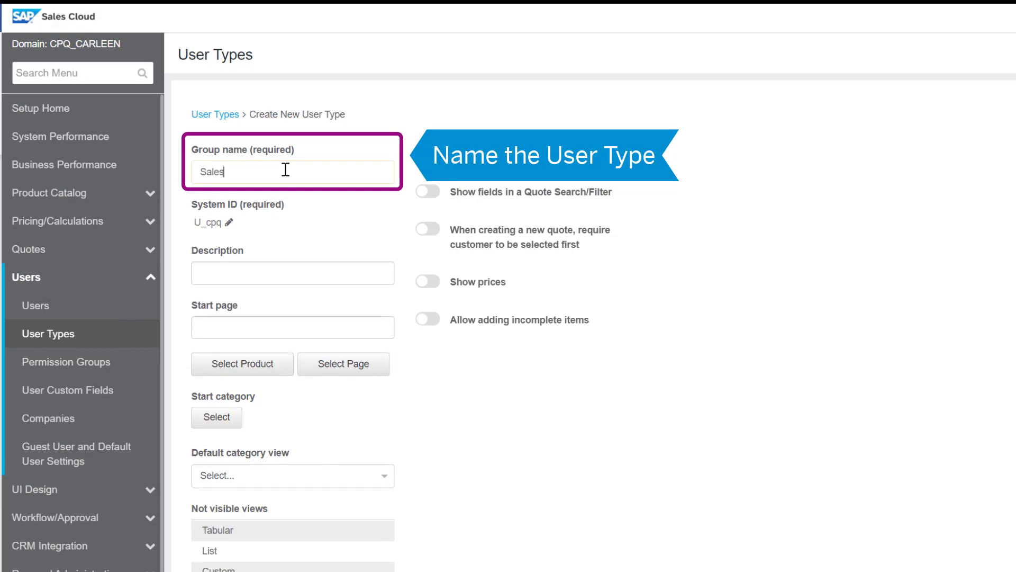
text( Administa)
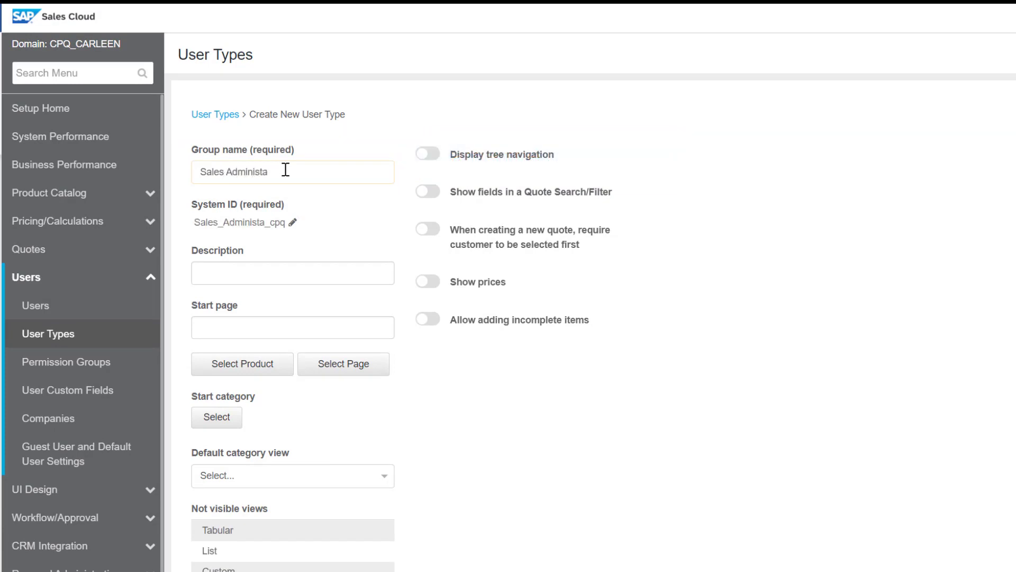
key(BackSpace)
text(rator)
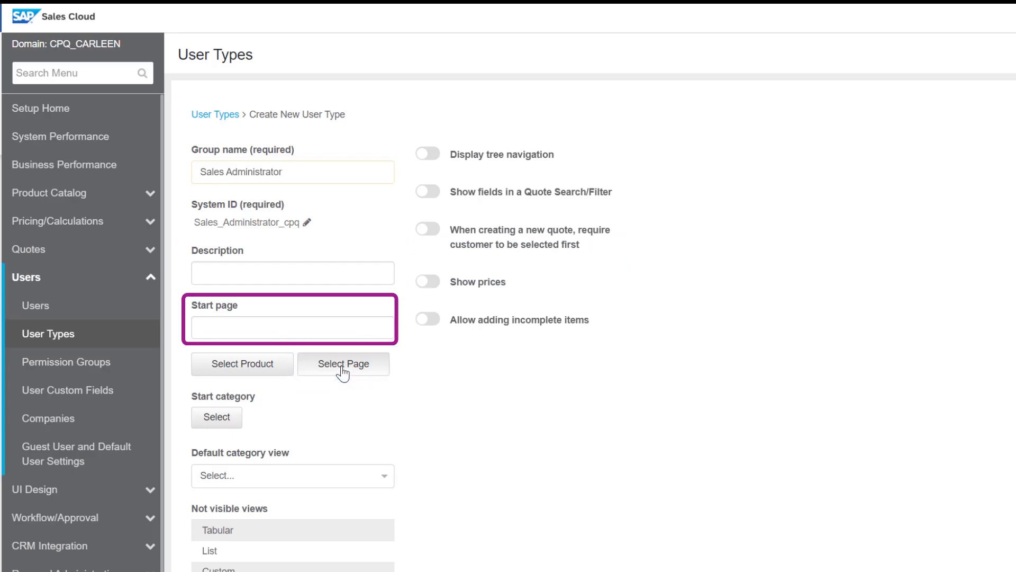
Set the user type's start page to the product SuperNova Computer instead of a page.
click(343, 370)
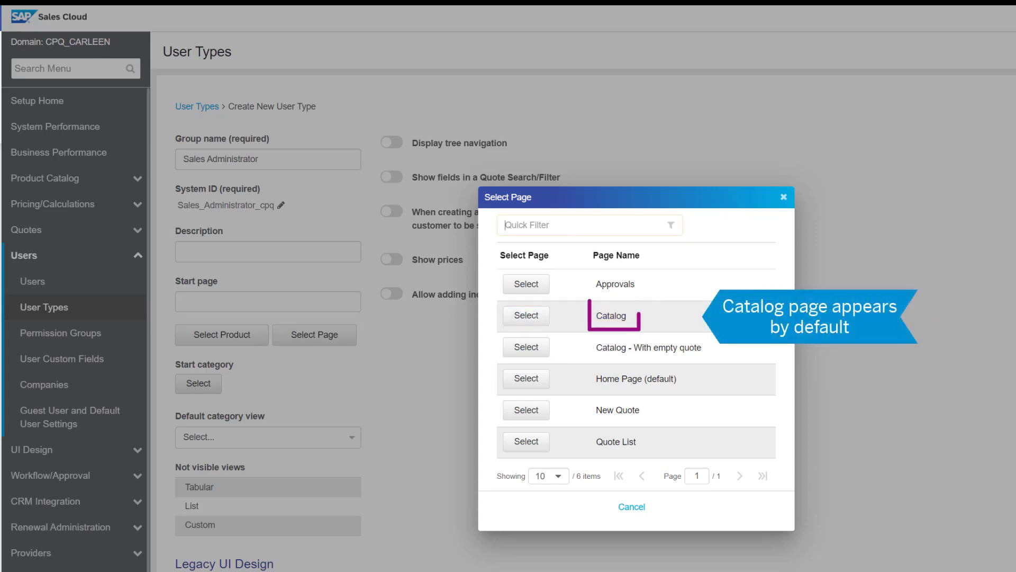
click(632, 507)
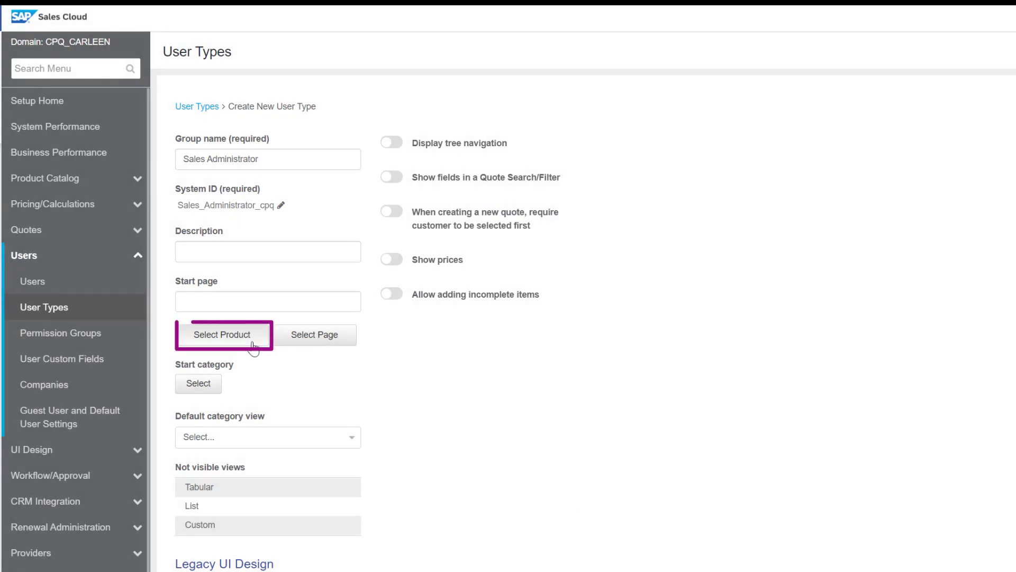
click(252, 344)
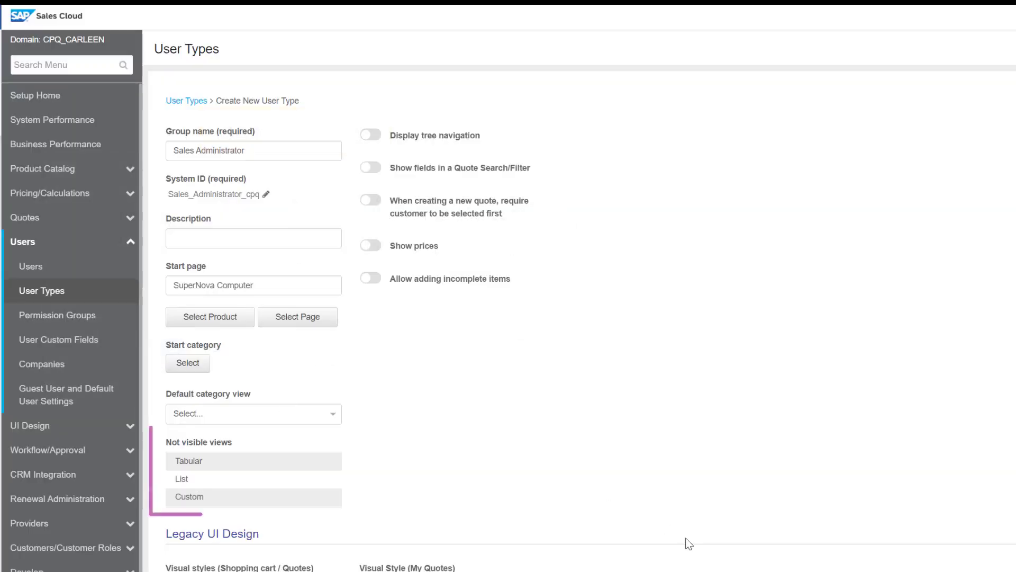
Mark Tabular as a not-visible view, enable Show prices, and save the Sales Administrator type.
click(314, 464)
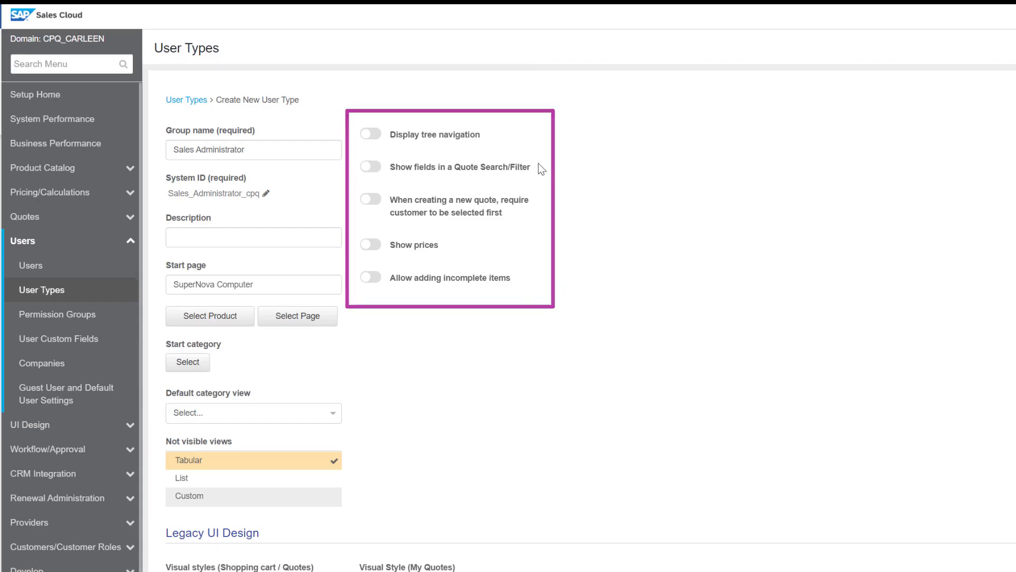
click(369, 246)
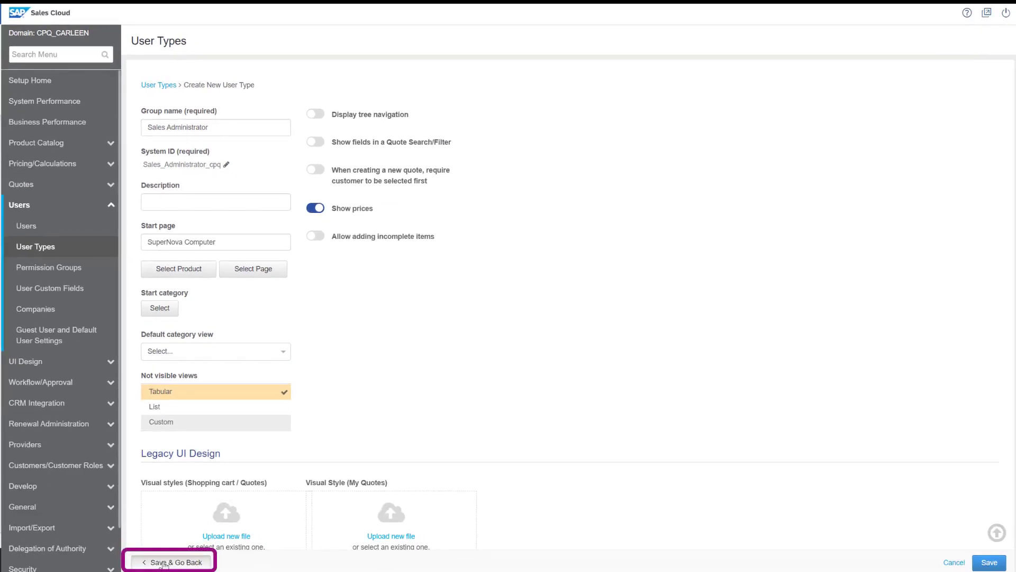
click(164, 563)
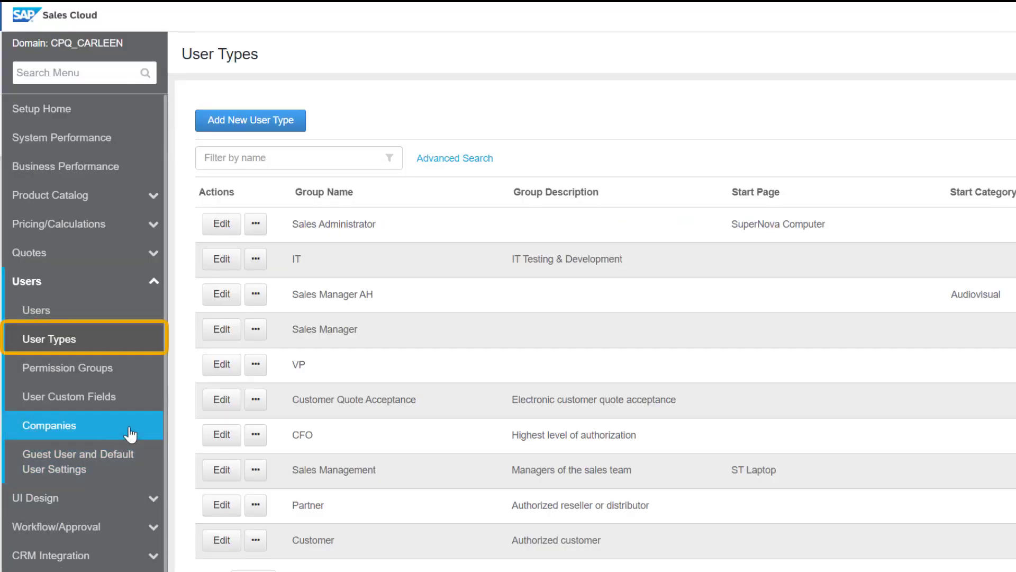
Add a new company named 'Ultimate Appliances' with company code UA.
click(130, 434)
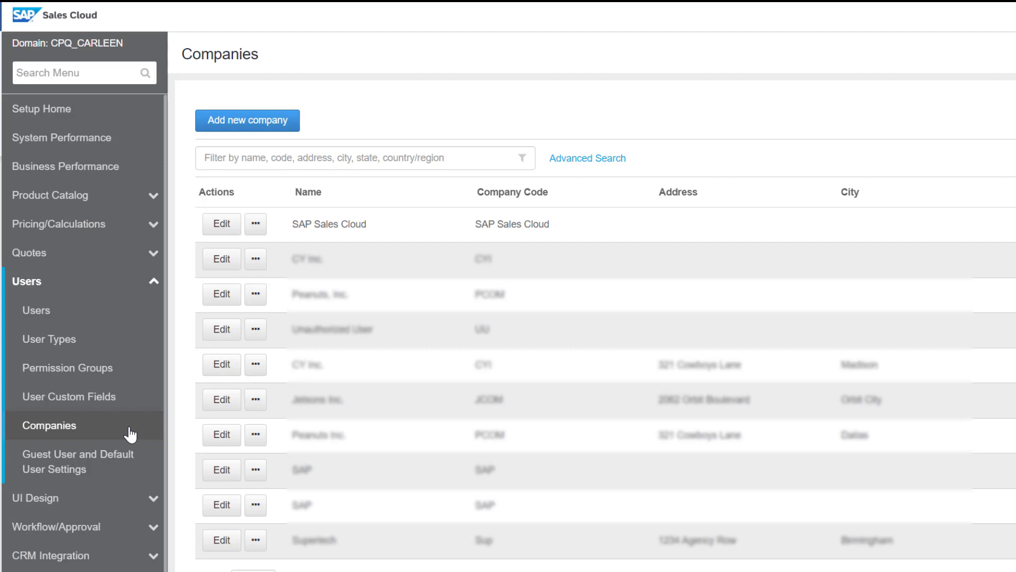
click(246, 122)
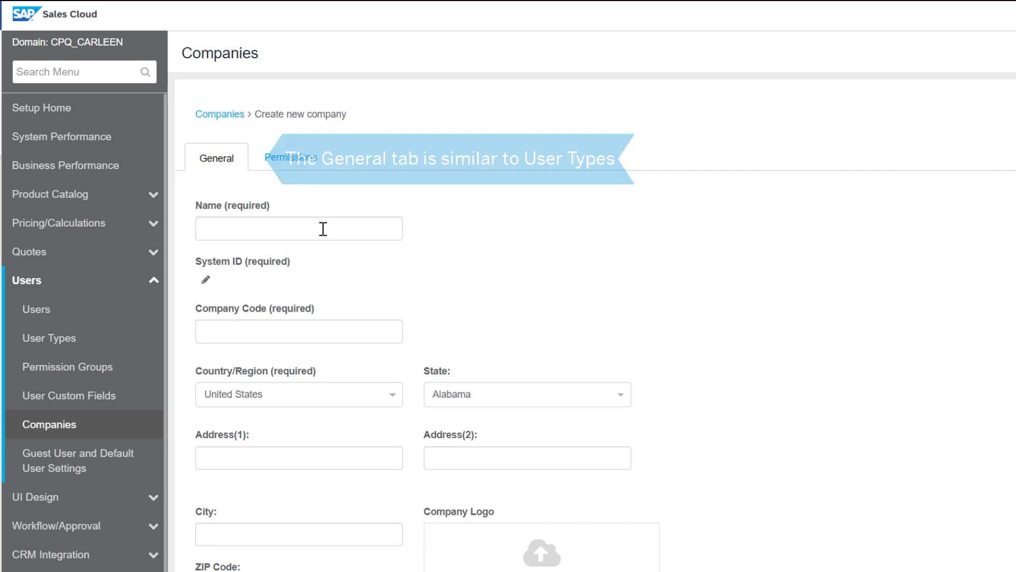
click(323, 228)
text(Ultimat)
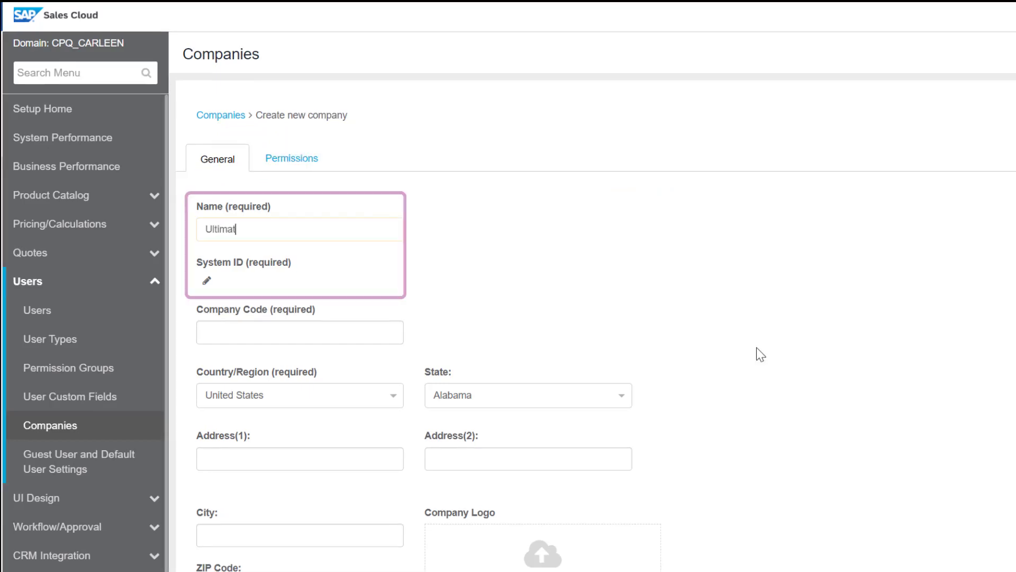
text(e Appliances)
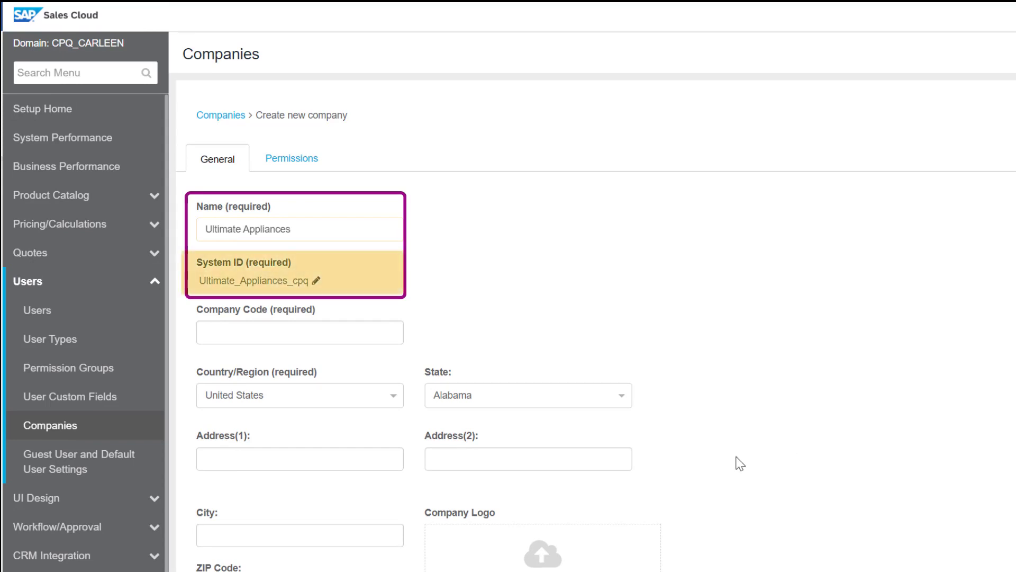
click(371, 325)
text(UA)
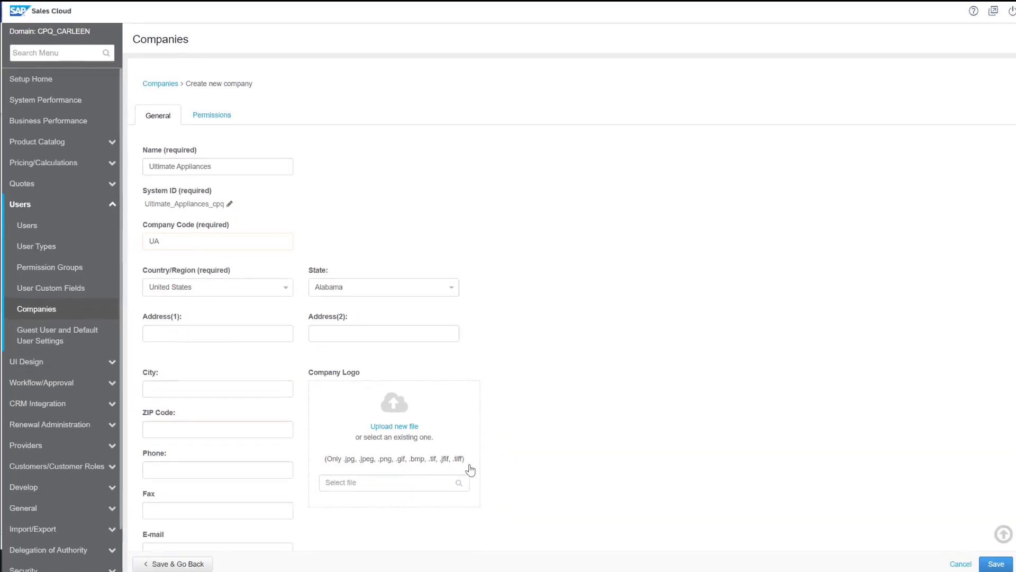
Save the Ultimate Appliances company.
click(996, 563)
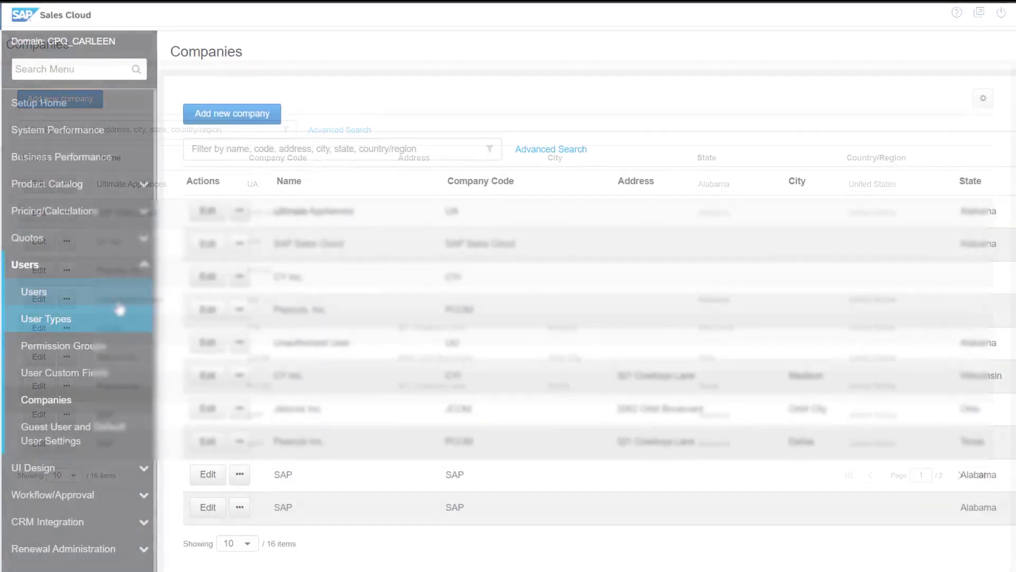
Edit the existing user to have user type Sales Administrator and company Ultimate Appliances (UA).
click(117, 305)
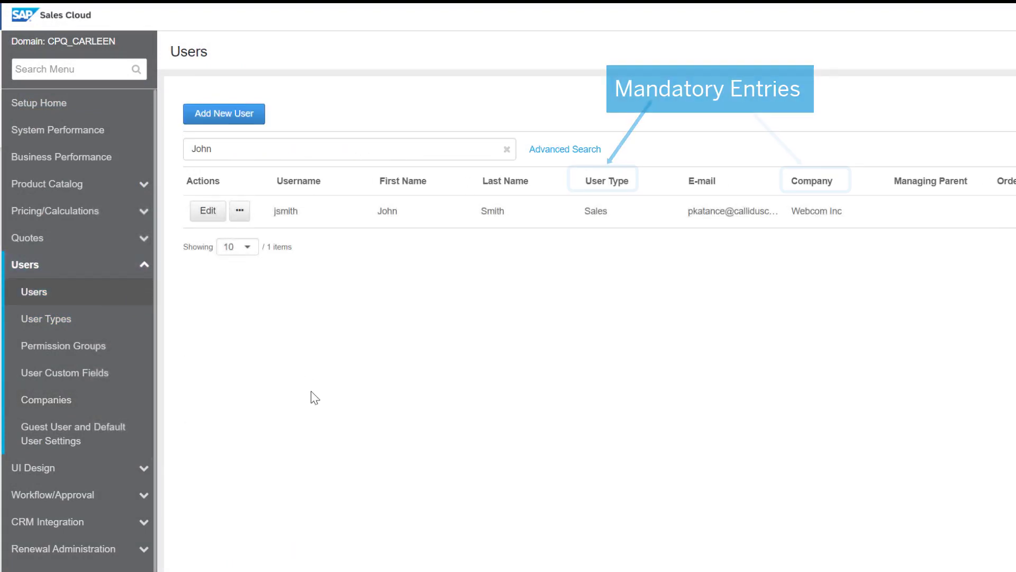
click(208, 211)
scroll(281, 301, down, 4)
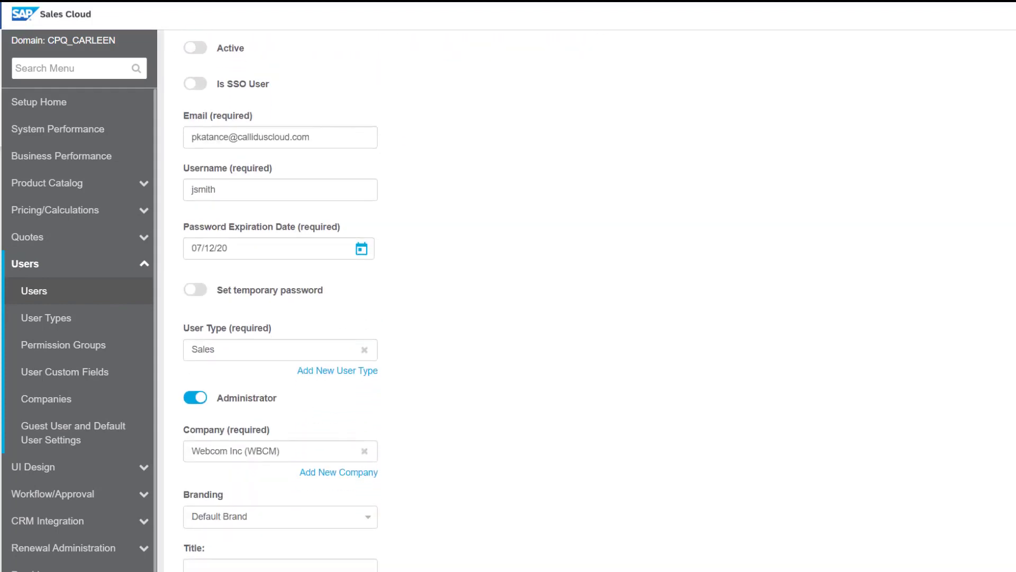
click(354, 349)
scroll(375, 427, down, 3)
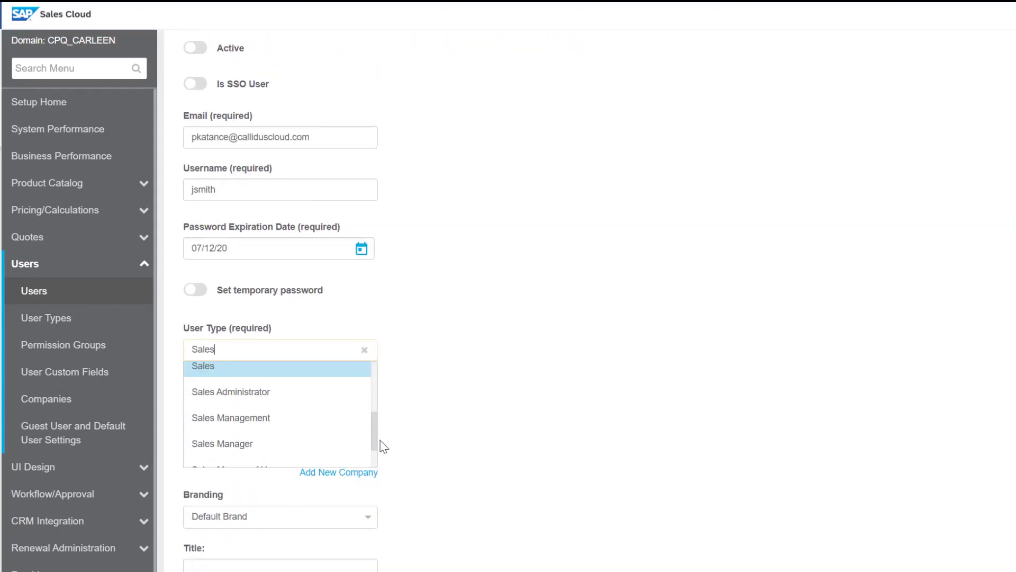
click(267, 396)
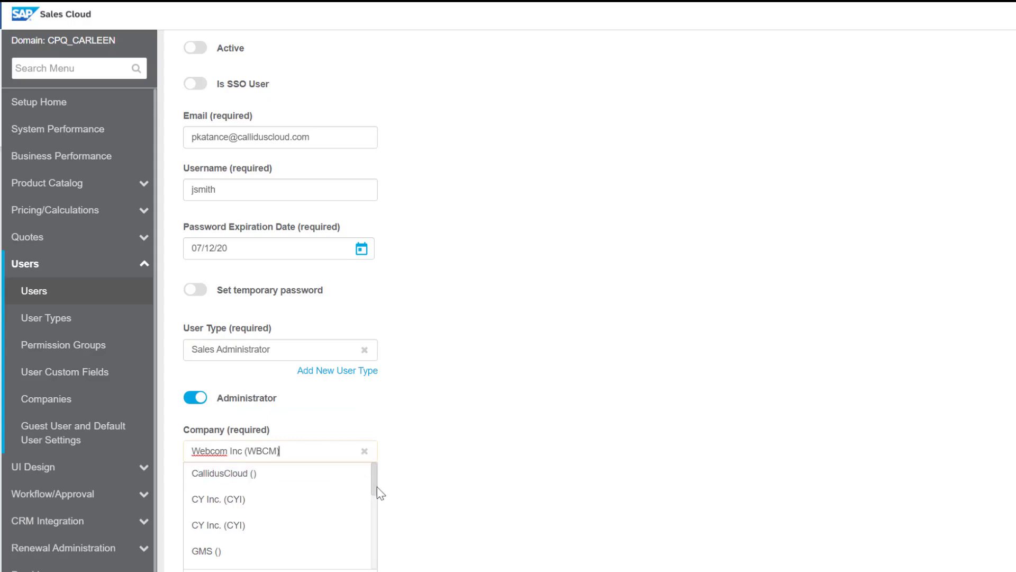
drag(377, 487, 382, 549)
click(272, 530)
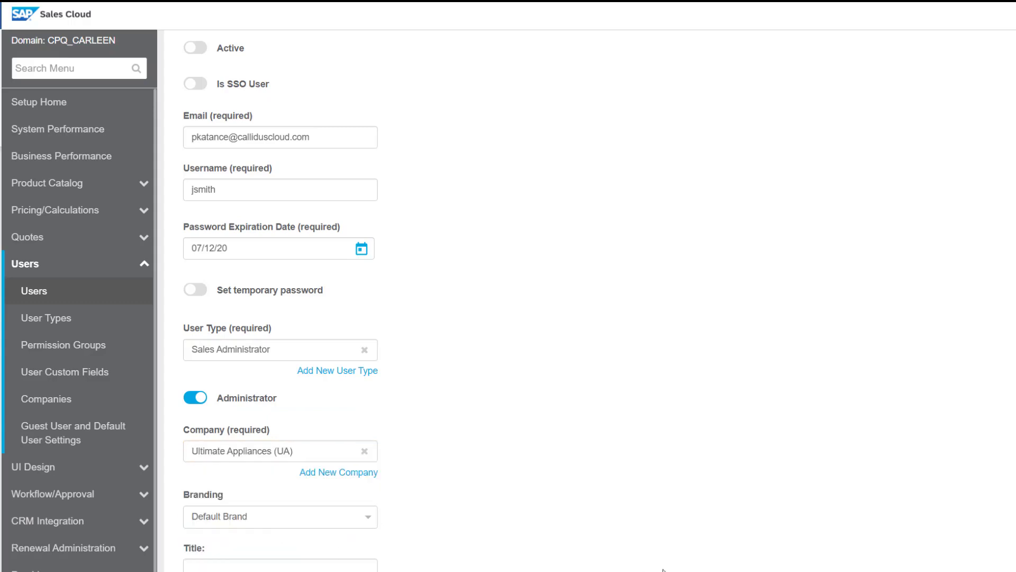